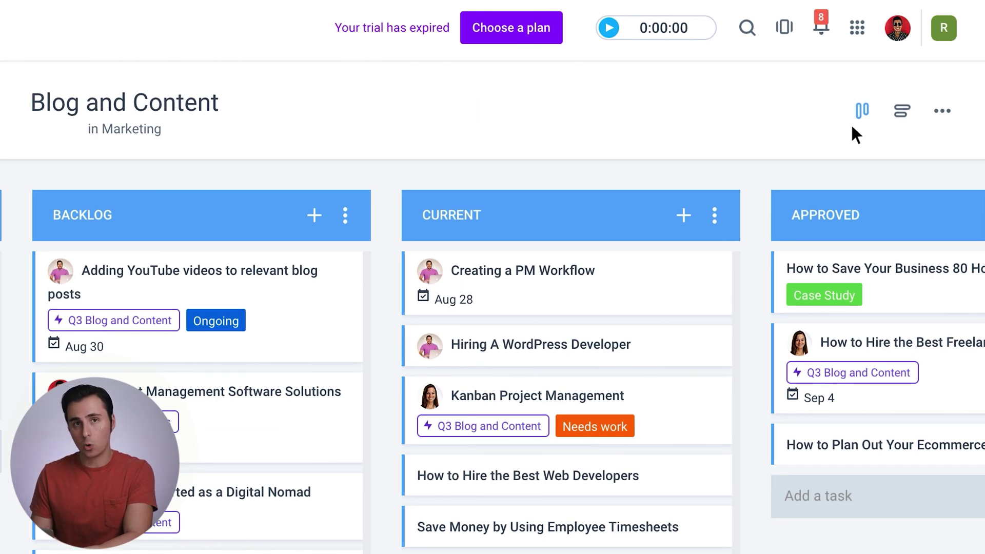
Switch the Blog and Content project to Timeline view, briefly returning to Board, then Timeline again
click(901, 122)
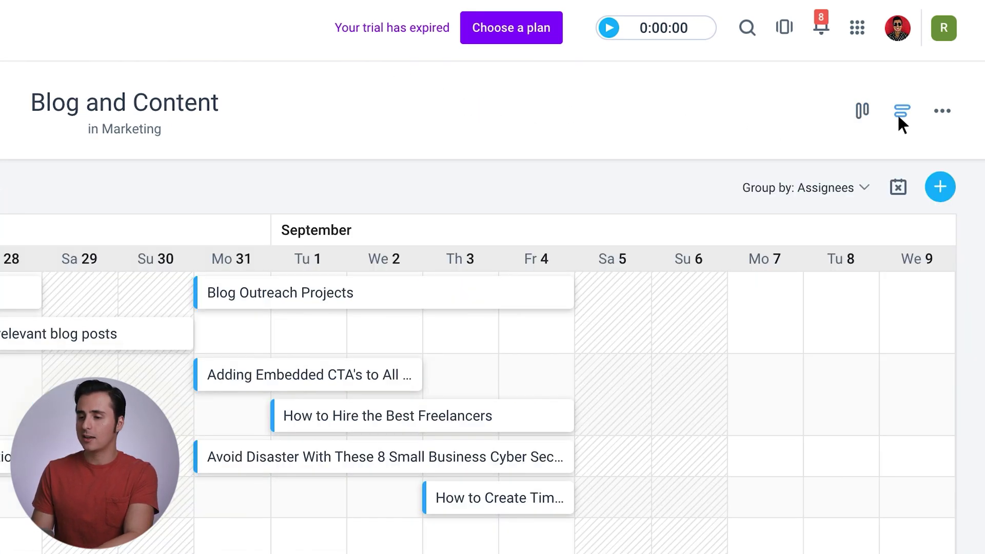
click(862, 117)
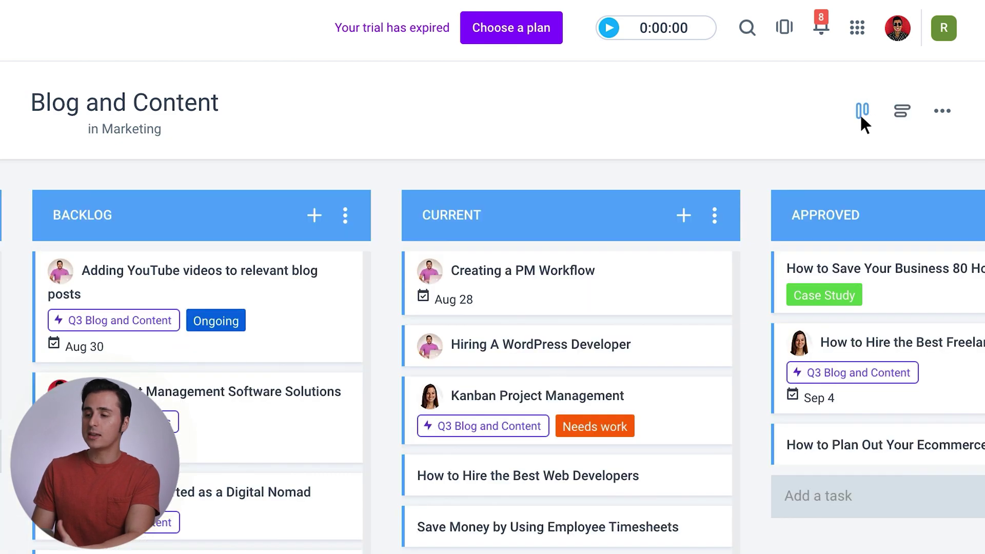
click(901, 120)
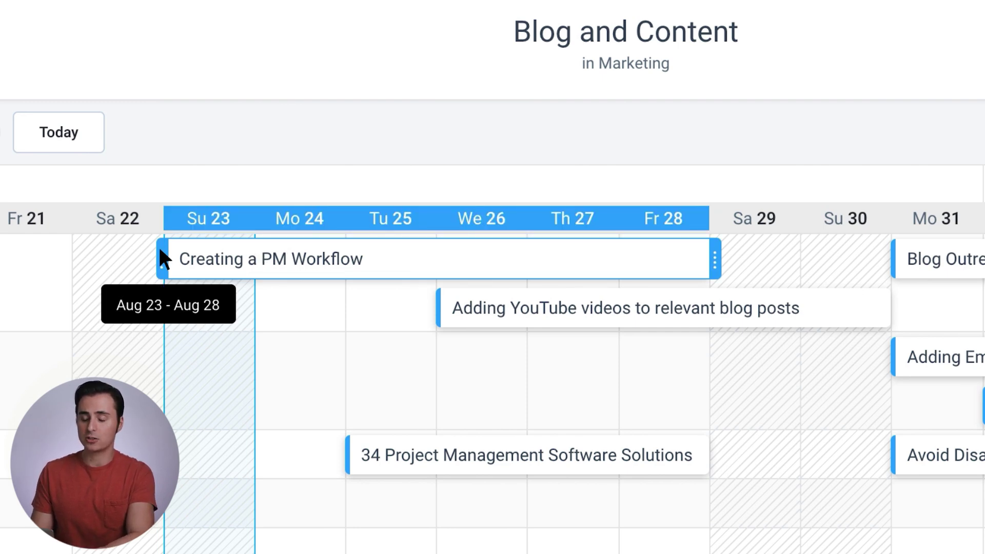
drag(162, 258, 82, 259)
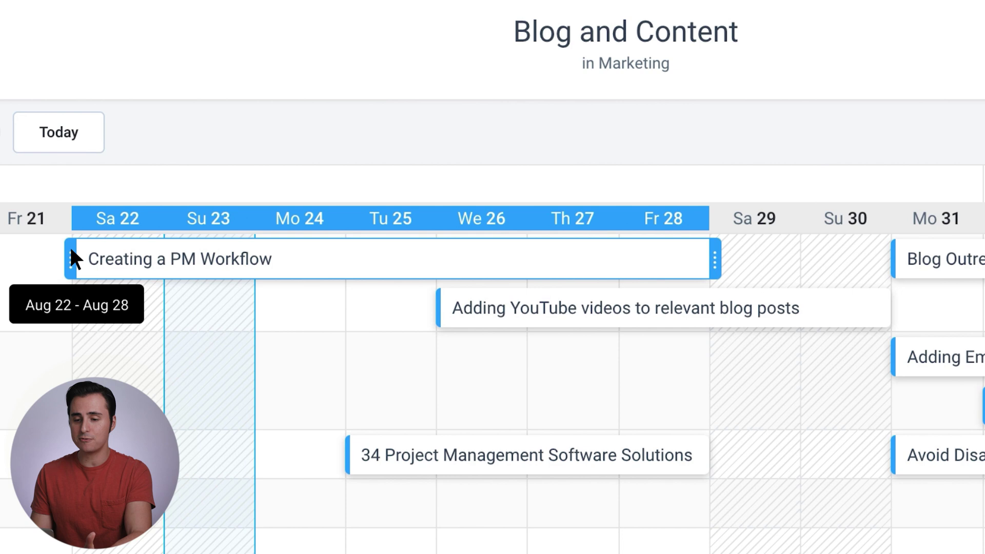
drag(71, 249, 159, 248)
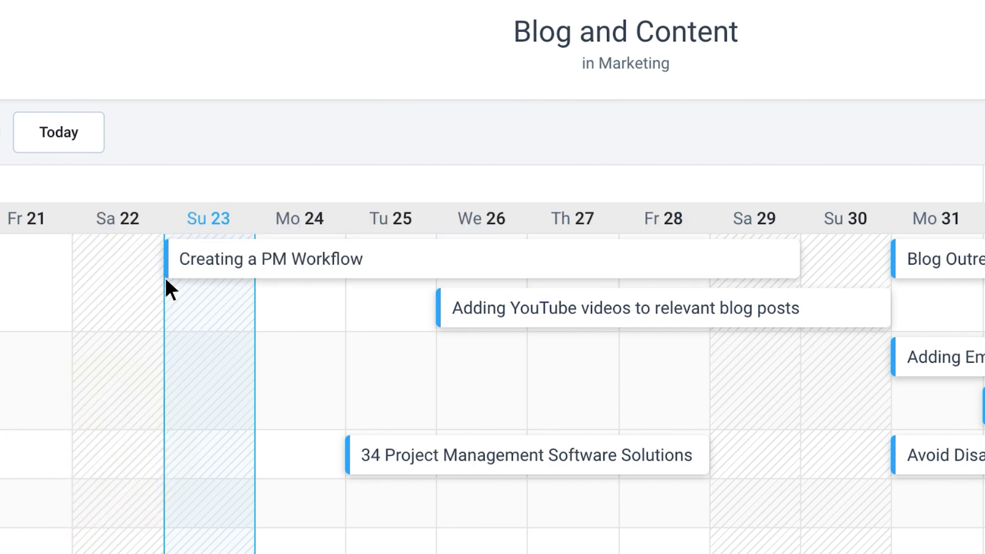
click(387, 258)
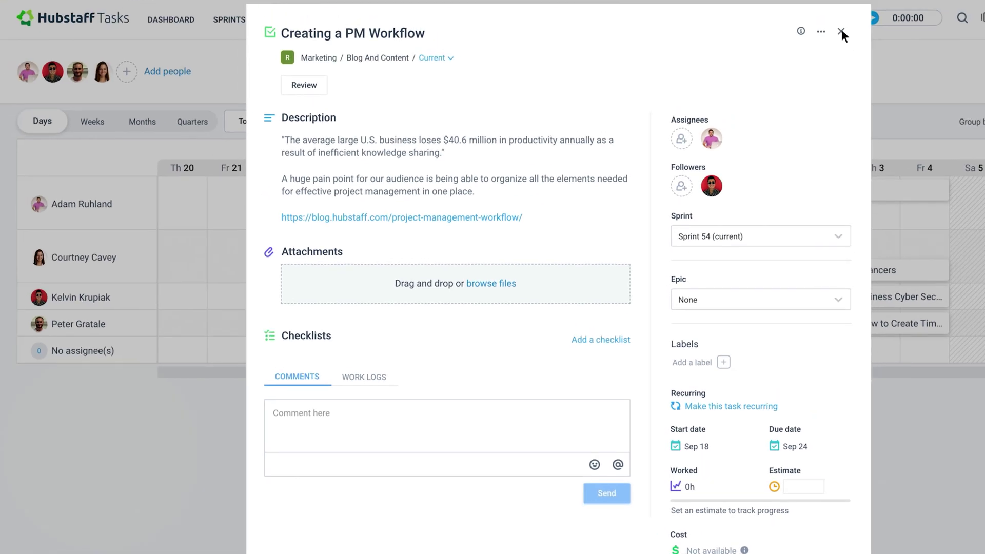
click(842, 27)
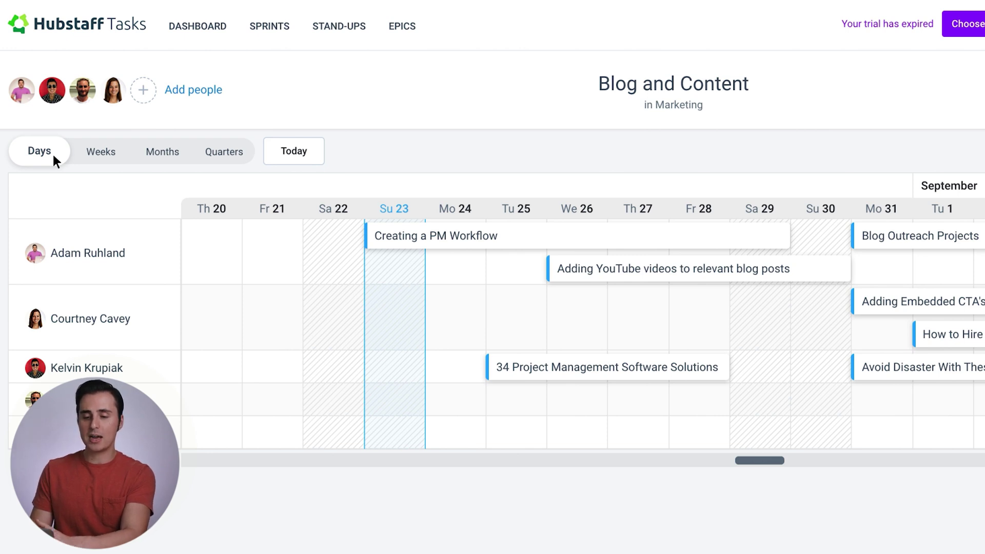
Rescale the timeline through Weeks, Months and Quarters, then back to Days
click(101, 153)
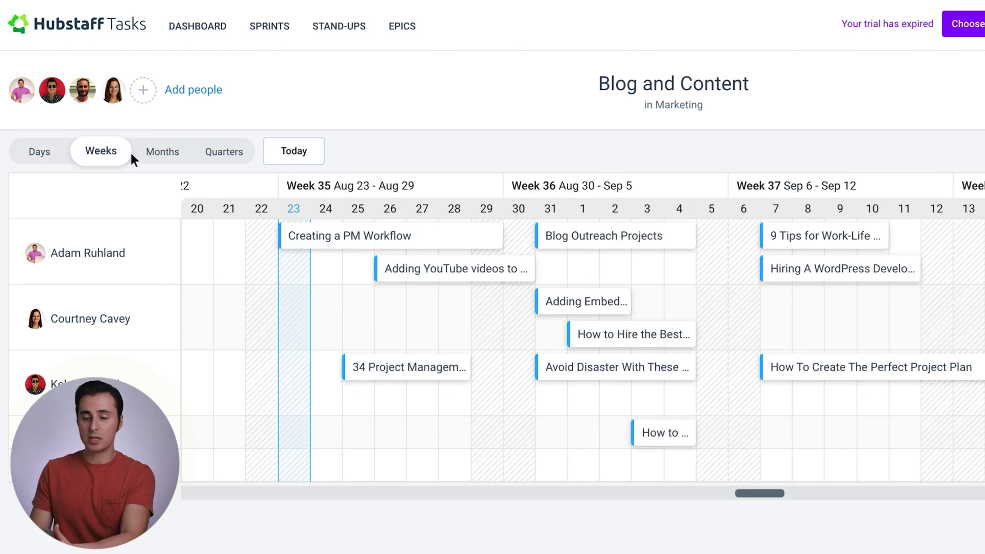
click(157, 153)
click(224, 154)
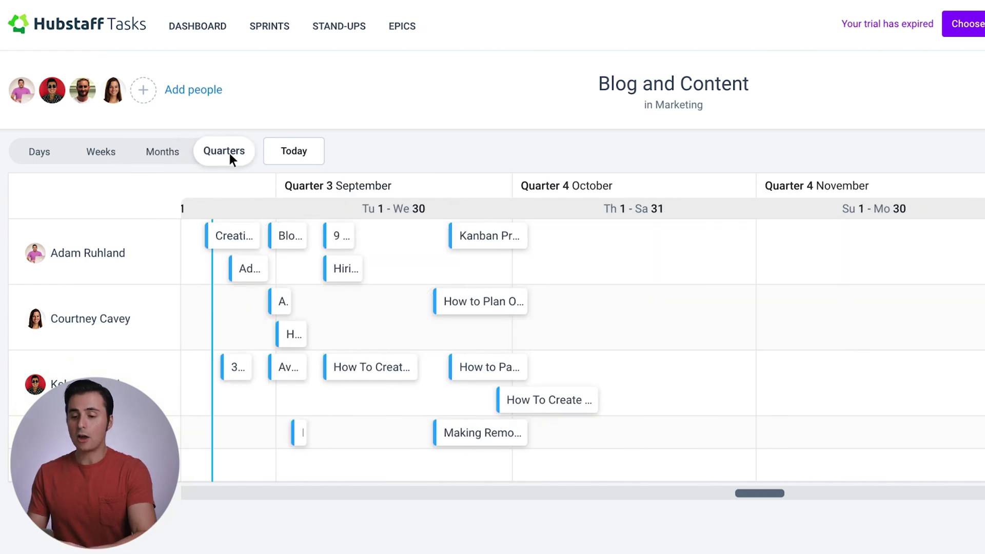
click(41, 153)
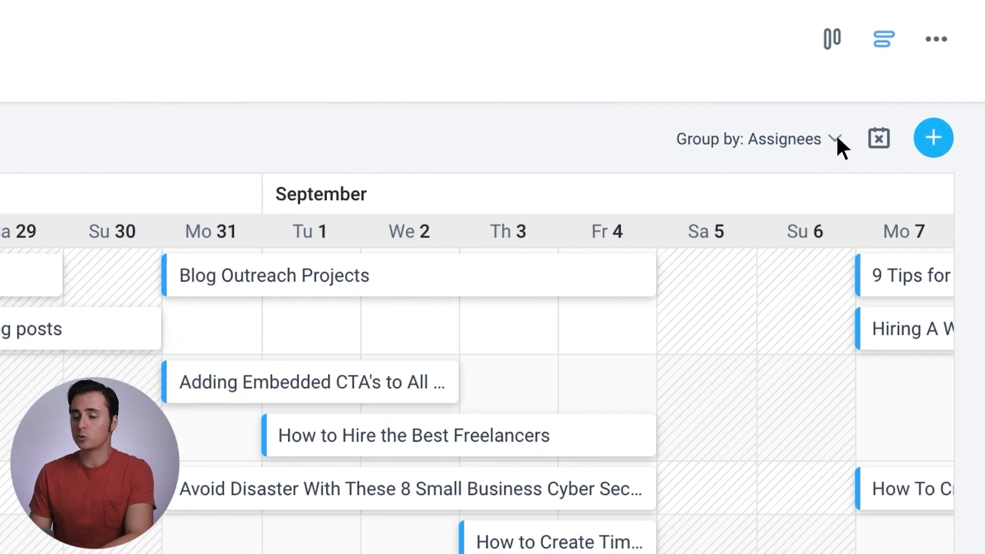
Group the timeline rows by Lists instead of Assignees
click(878, 151)
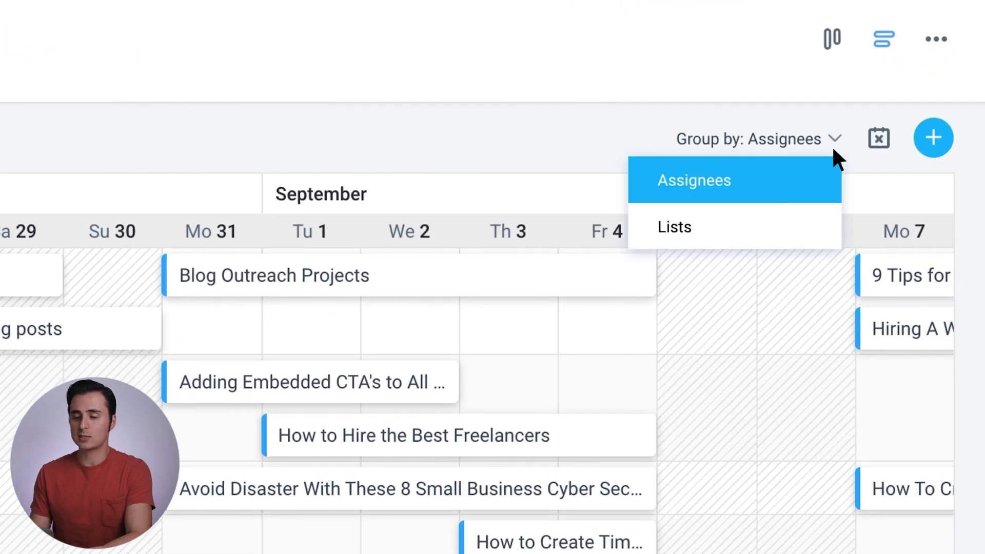
click(804, 227)
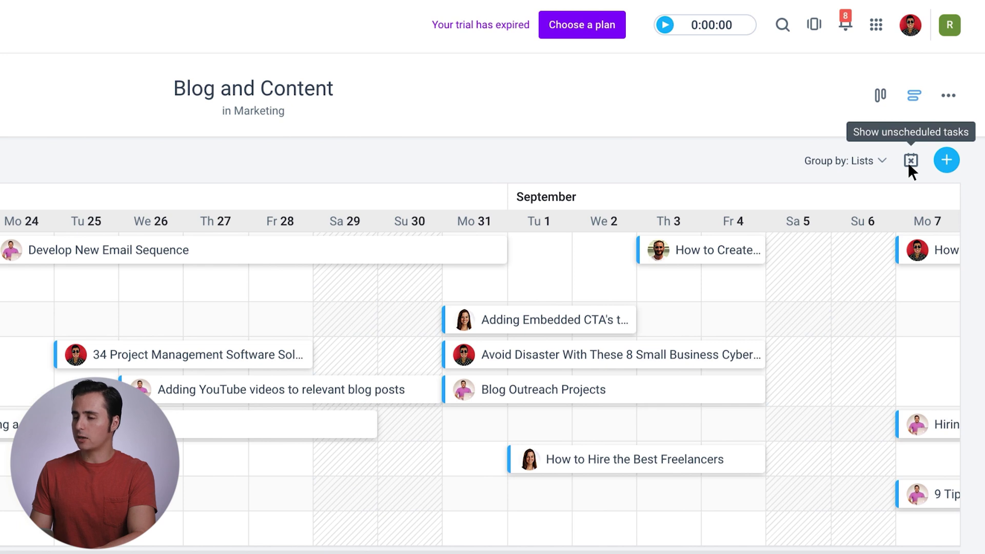
Drag the unscheduled '4 Little-Known Hacks' task onto the timeline around Aug 27–29
click(910, 161)
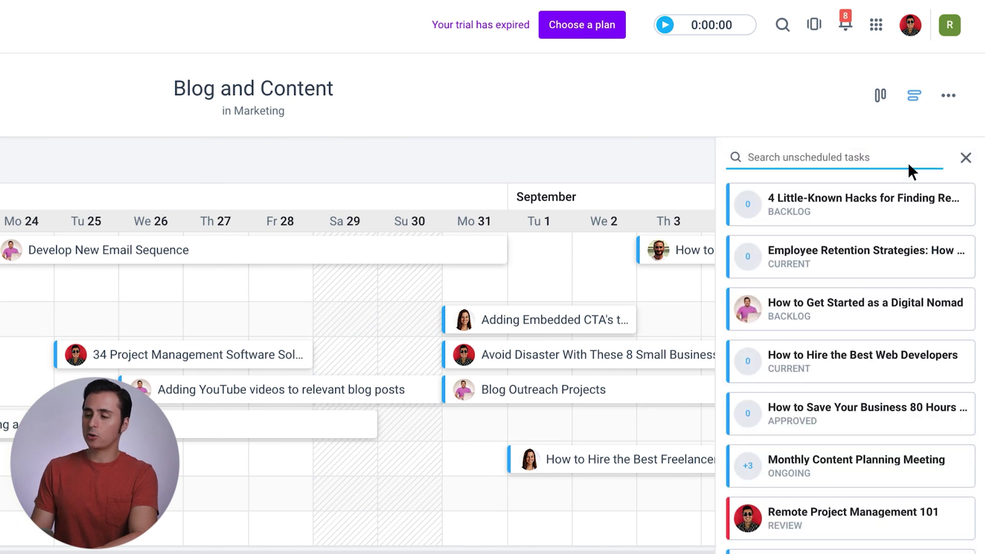
mouse_move(848, 209)
mouse_down()
mouse_move(410, 289)
mouse_move(333, 285)
mouse_up()
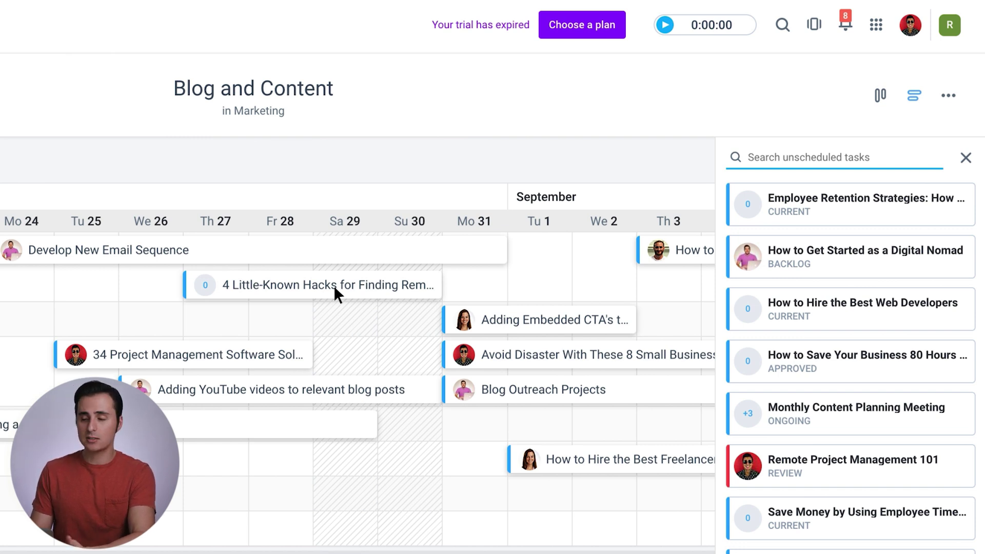
click(966, 159)
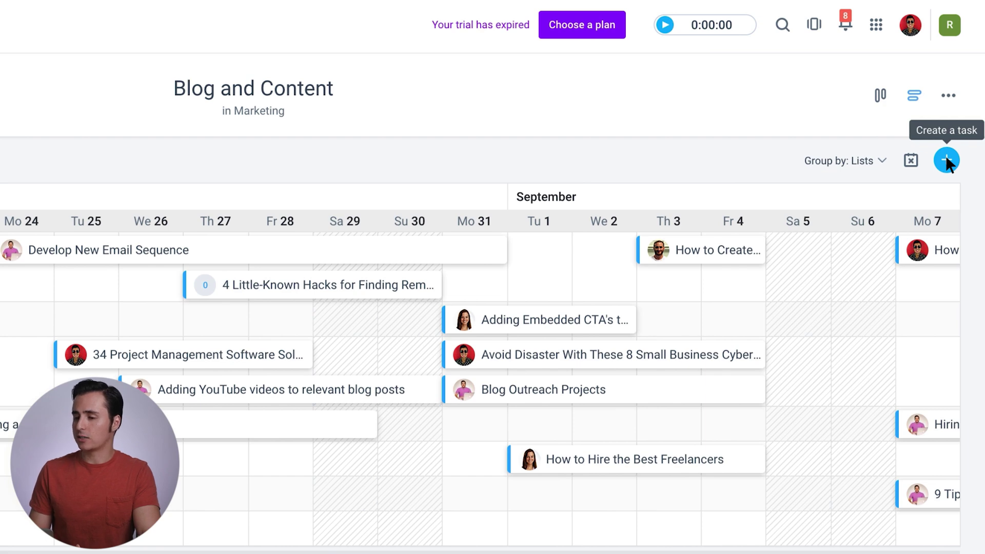
Start a new task named 'Develop New Email Sequence' in the Backlog list
click(946, 159)
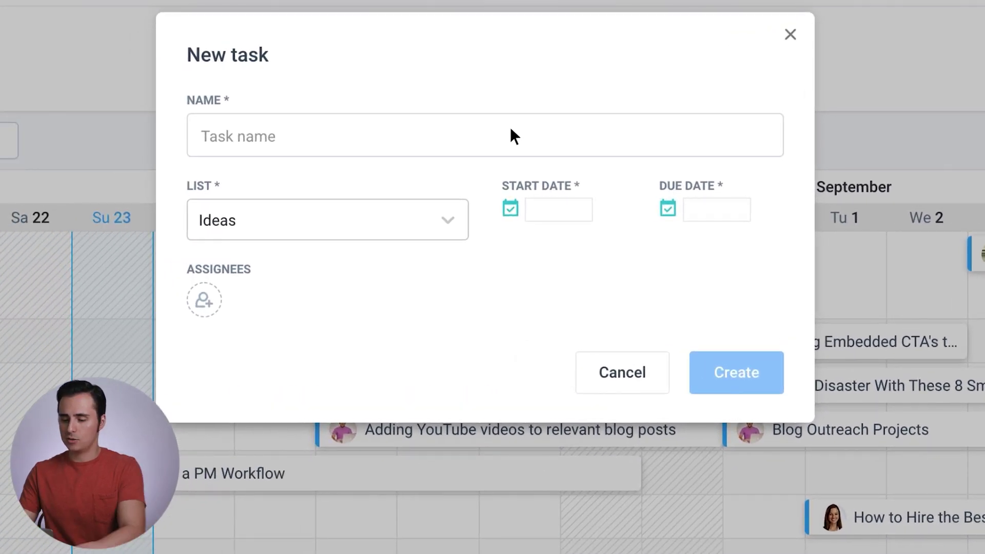
click(511, 129)
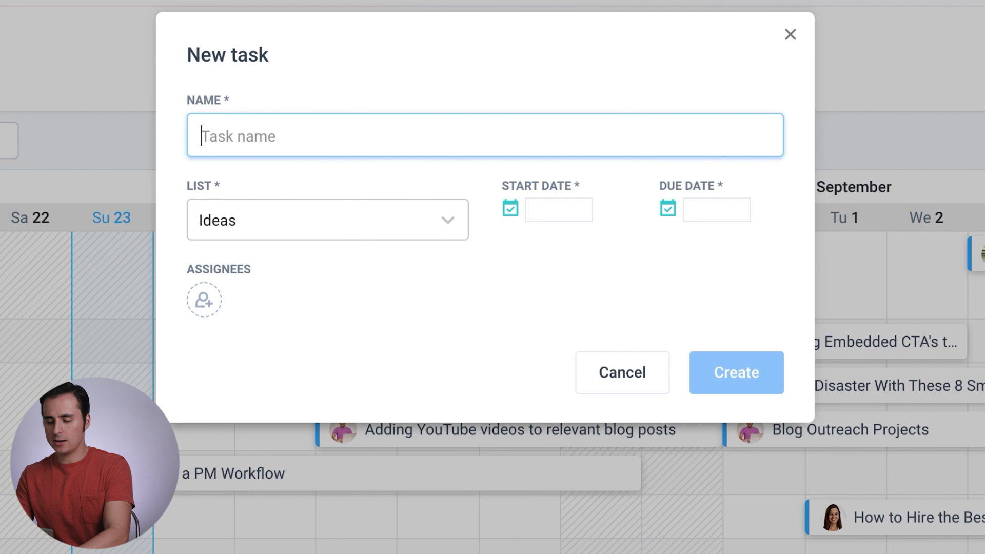
text(Develop New Email Sequence)
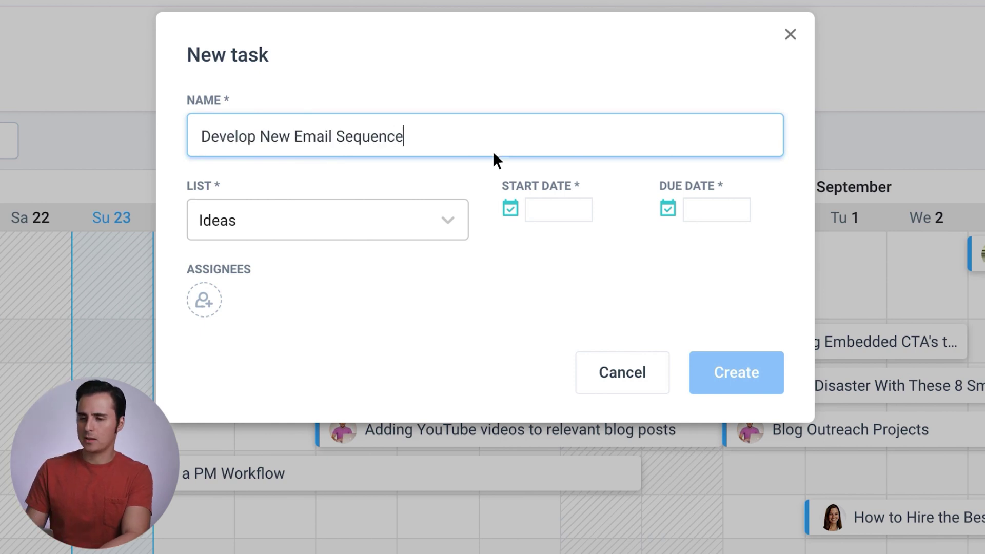
click(446, 218)
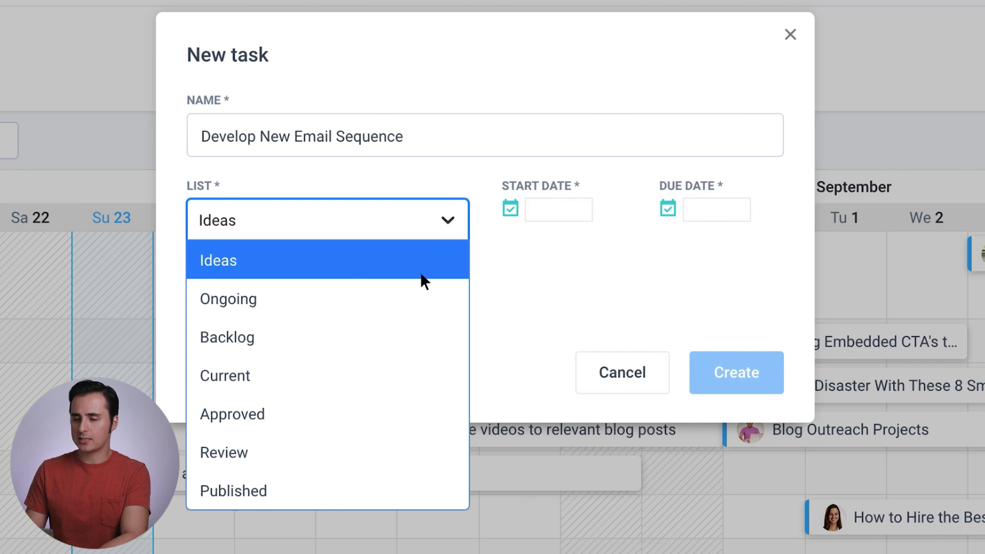
click(390, 339)
Set start date tomorrow, due date Aug 31, assign a teammate, and create the task
click(510, 209)
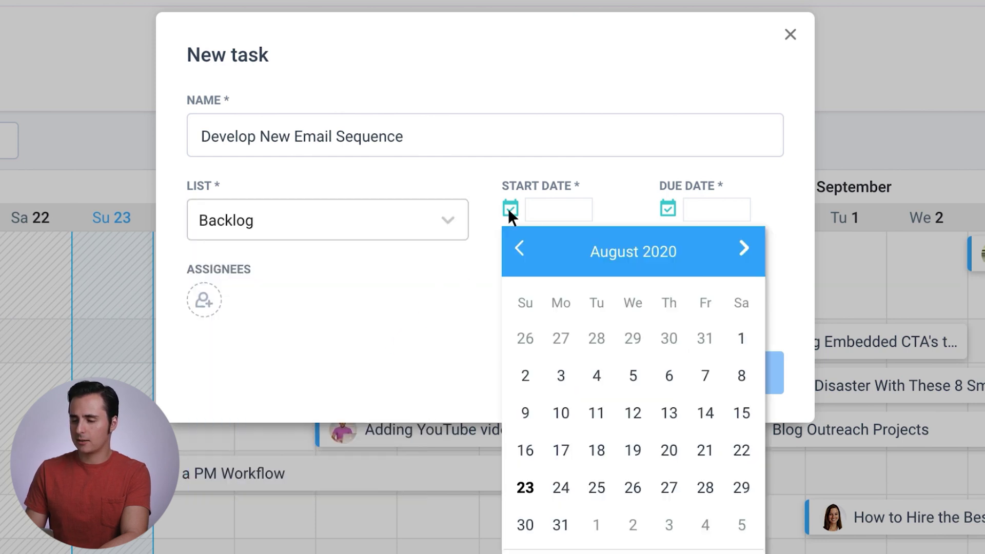
click(560, 488)
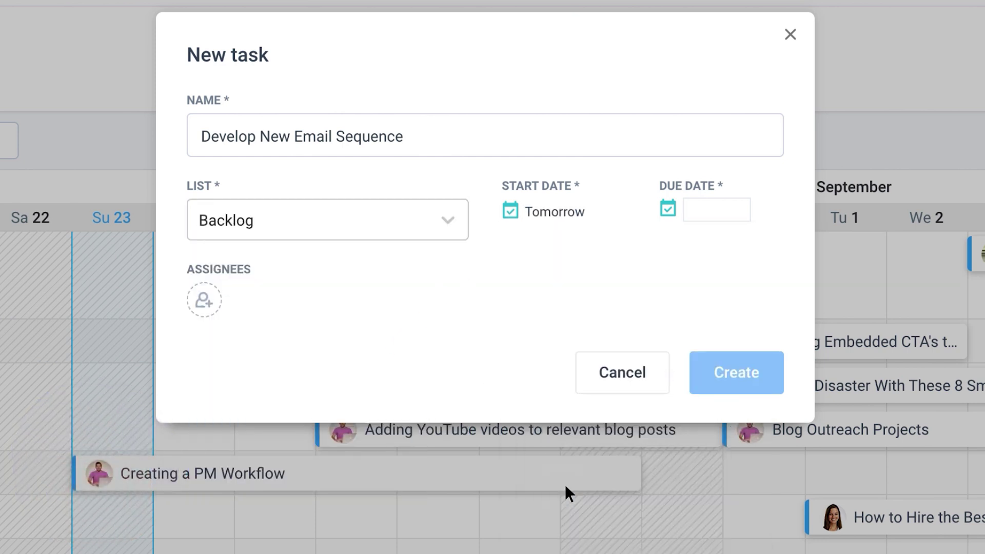
click(668, 209)
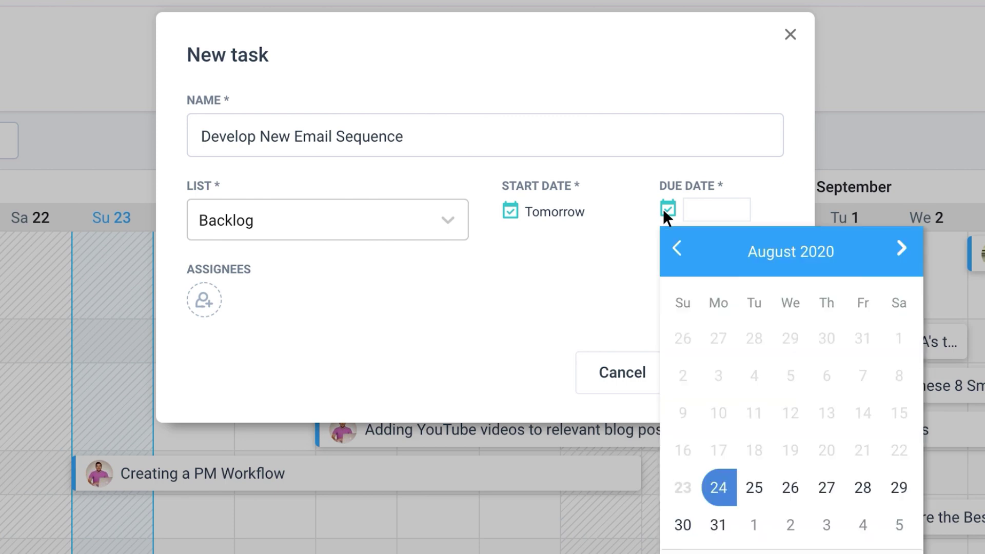
click(717, 524)
click(199, 300)
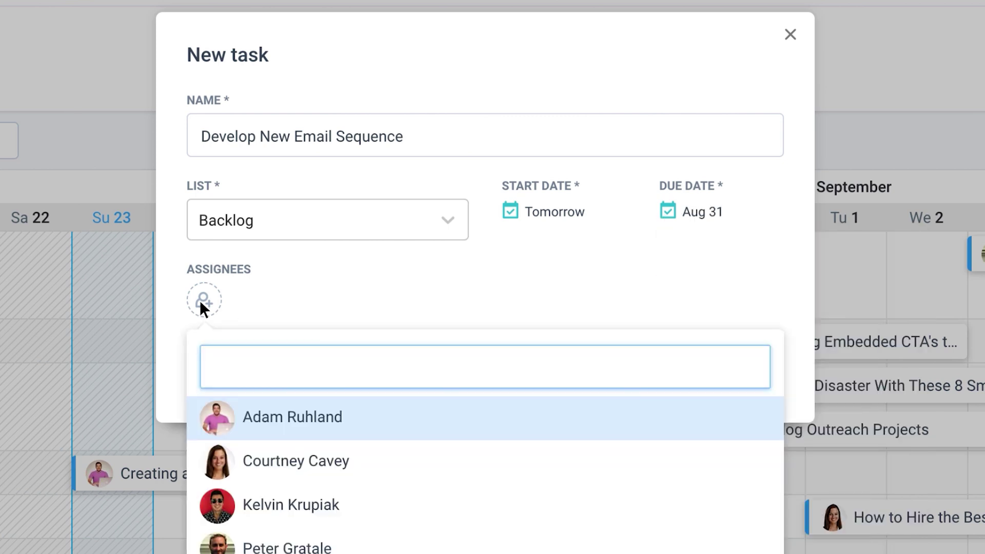
text(K)
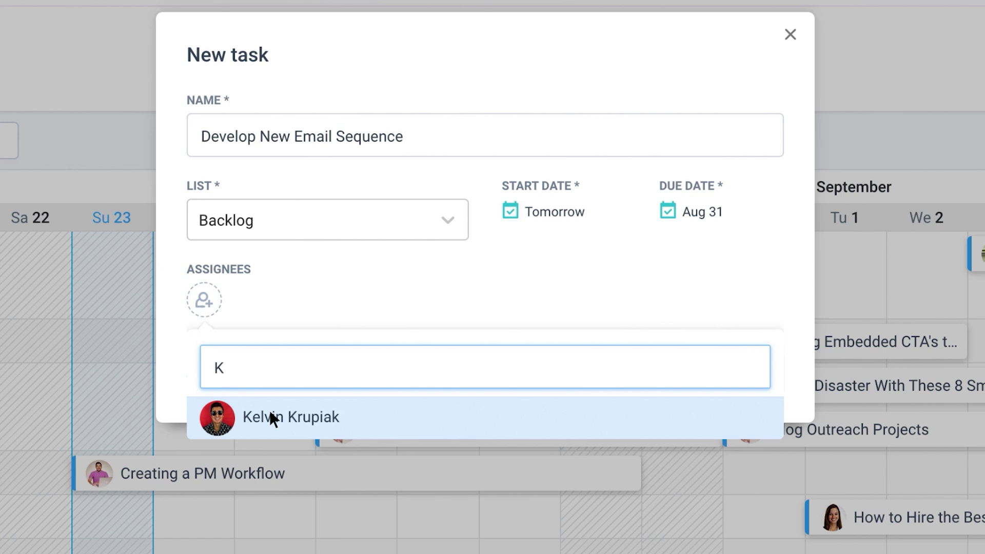
click(270, 412)
click(738, 381)
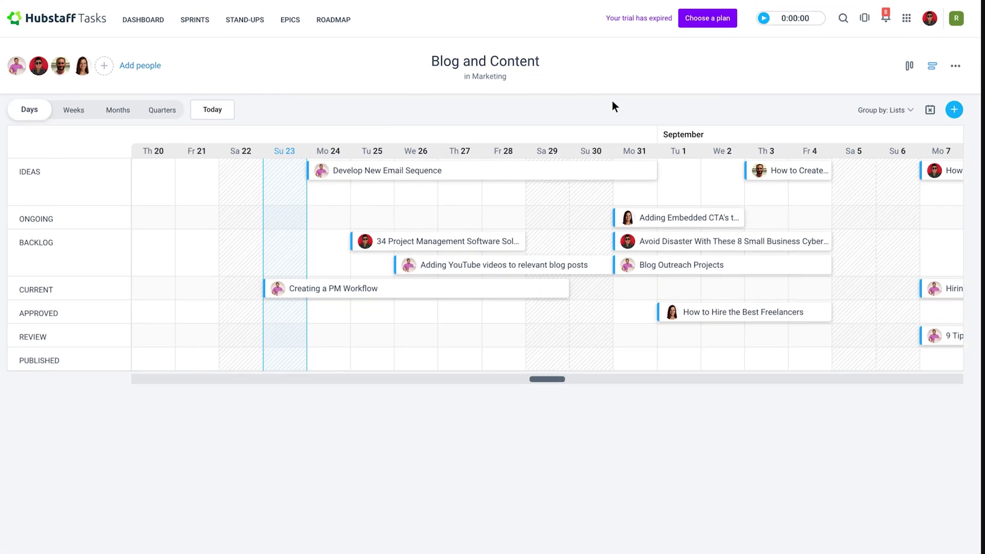
Show the Roadmap, a cross-project timeline with Marketing and Support rows
click(332, 20)
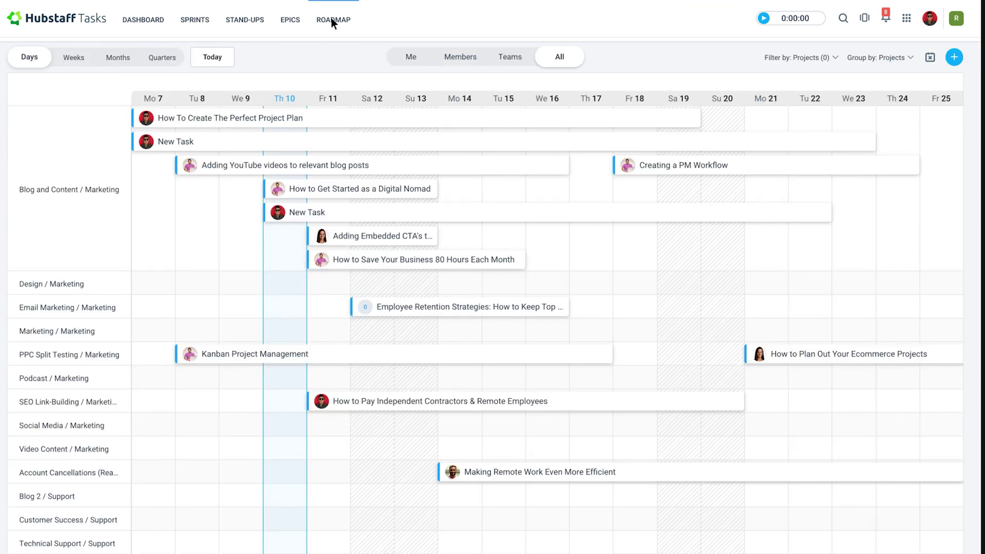